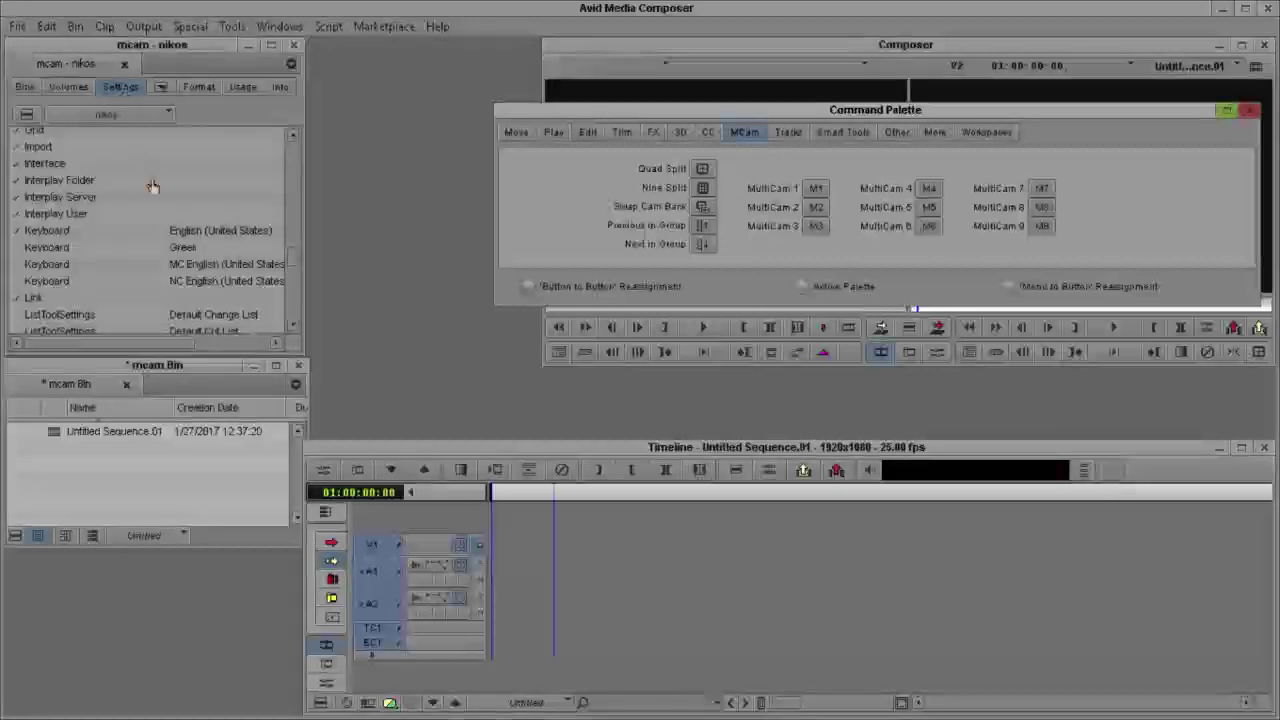
# Compare the English (United States) keyboard's multicam key assignments against the Command Palette, then close the Keyboard window
pyautogui.click(64, 232)
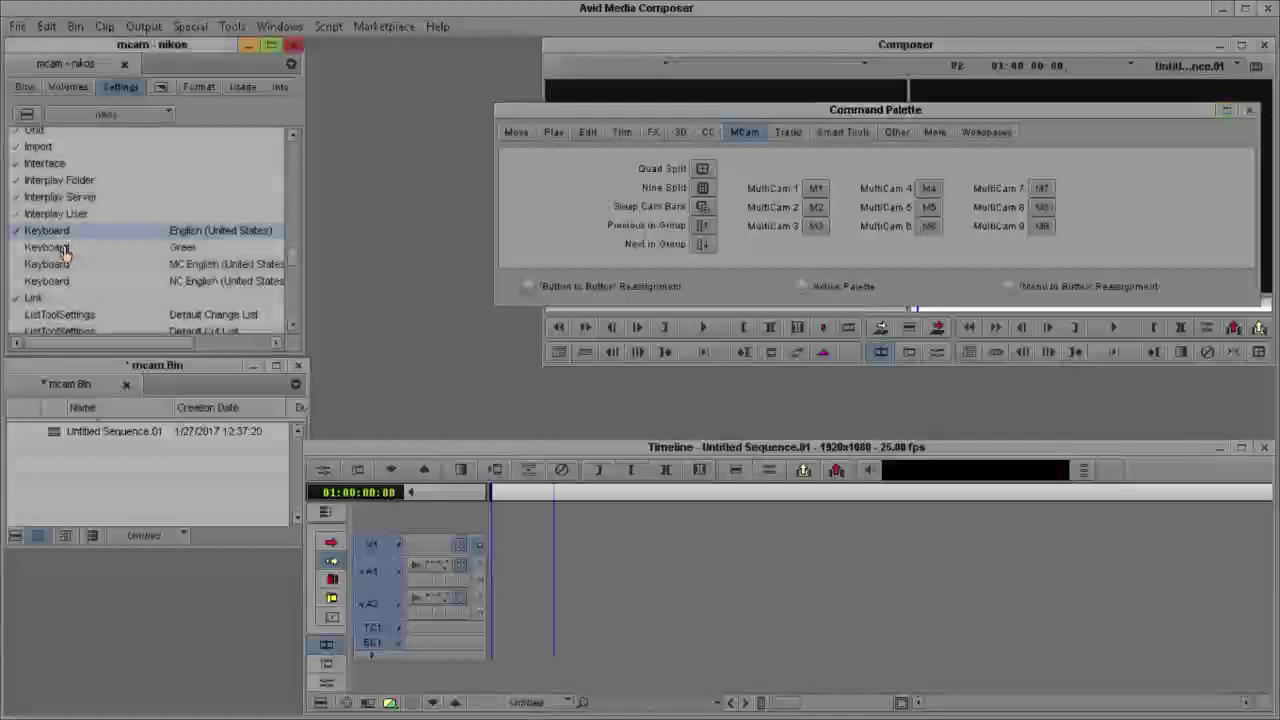
pyautogui.doubleClick(60, 246)
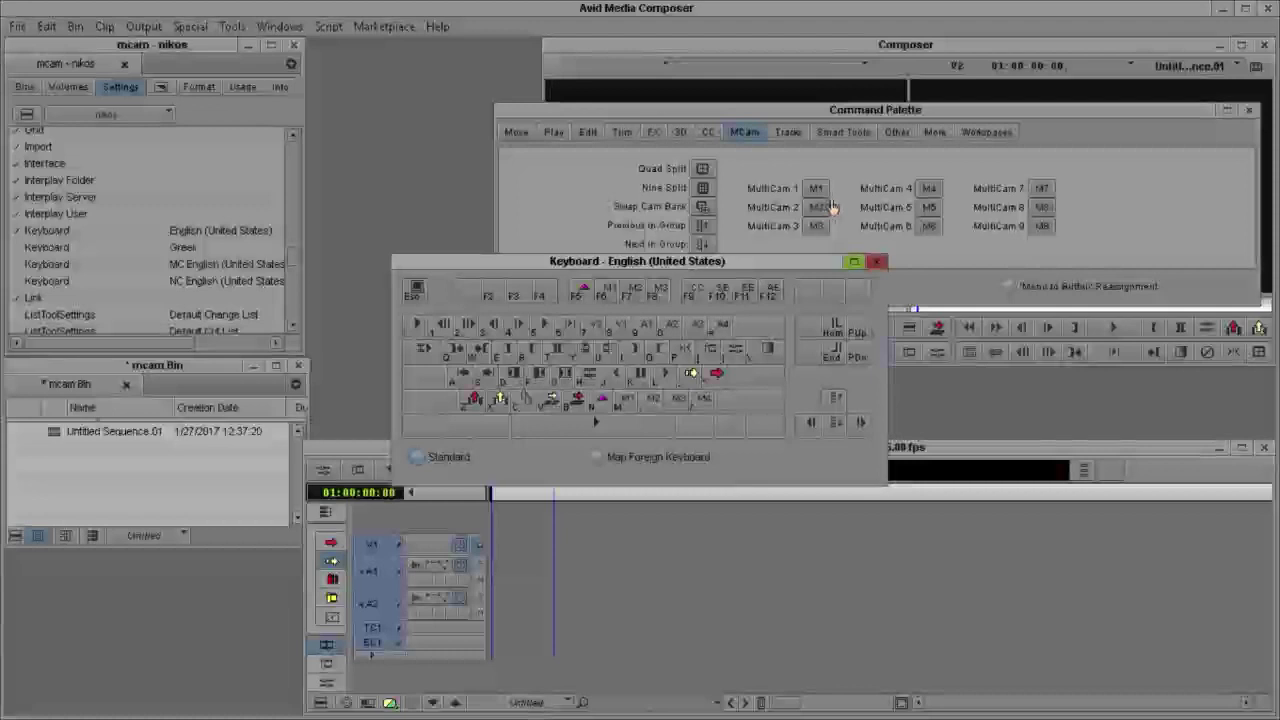
pyautogui.click(832, 206)
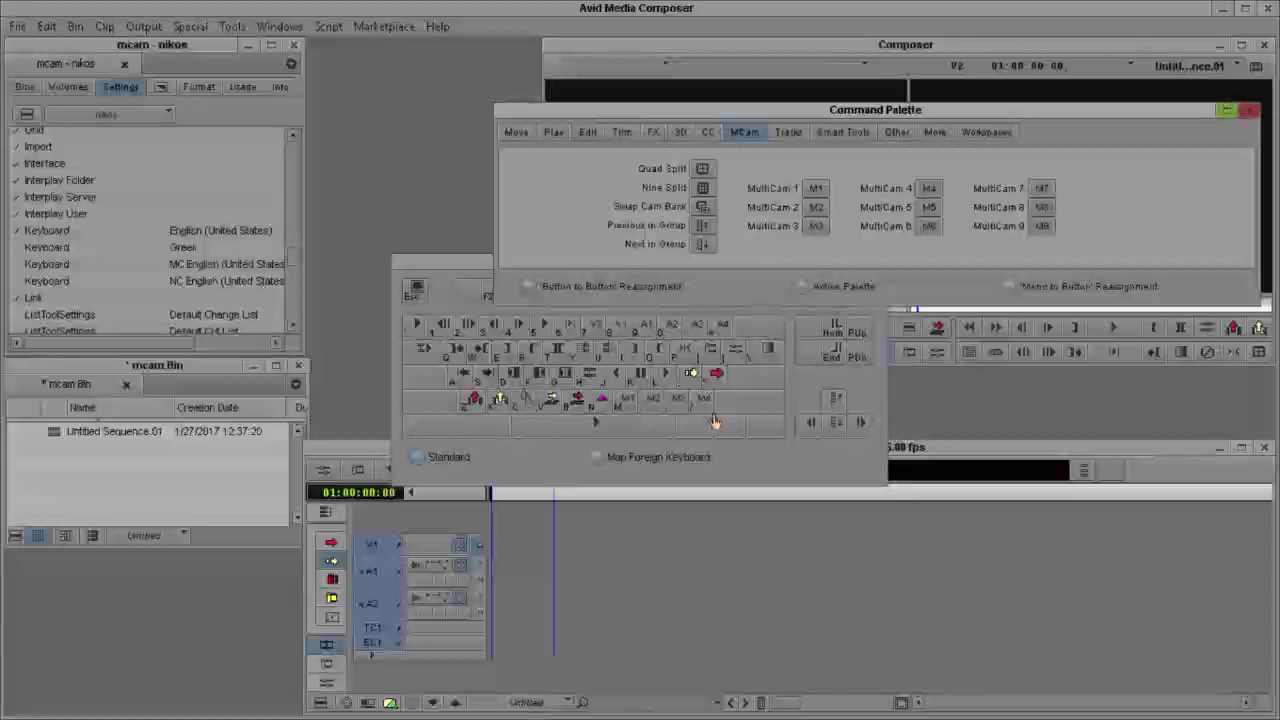
pyautogui.click(477, 257)
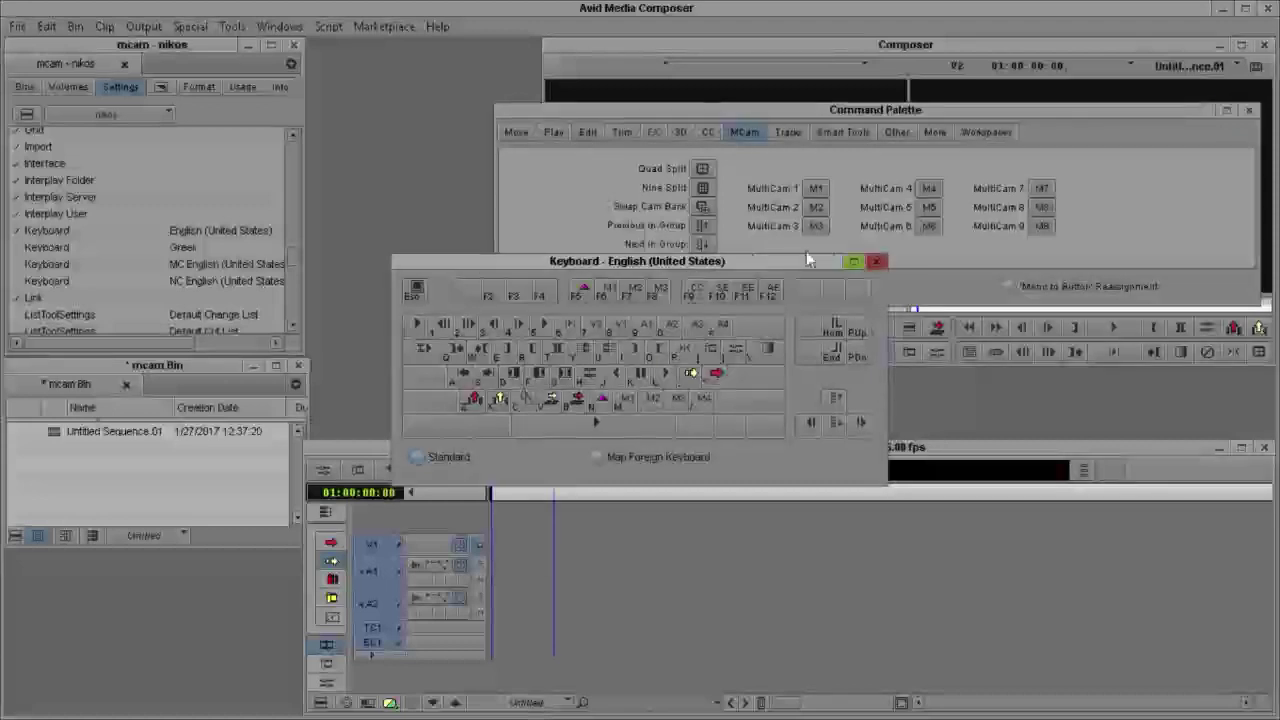
pyautogui.click(877, 261)
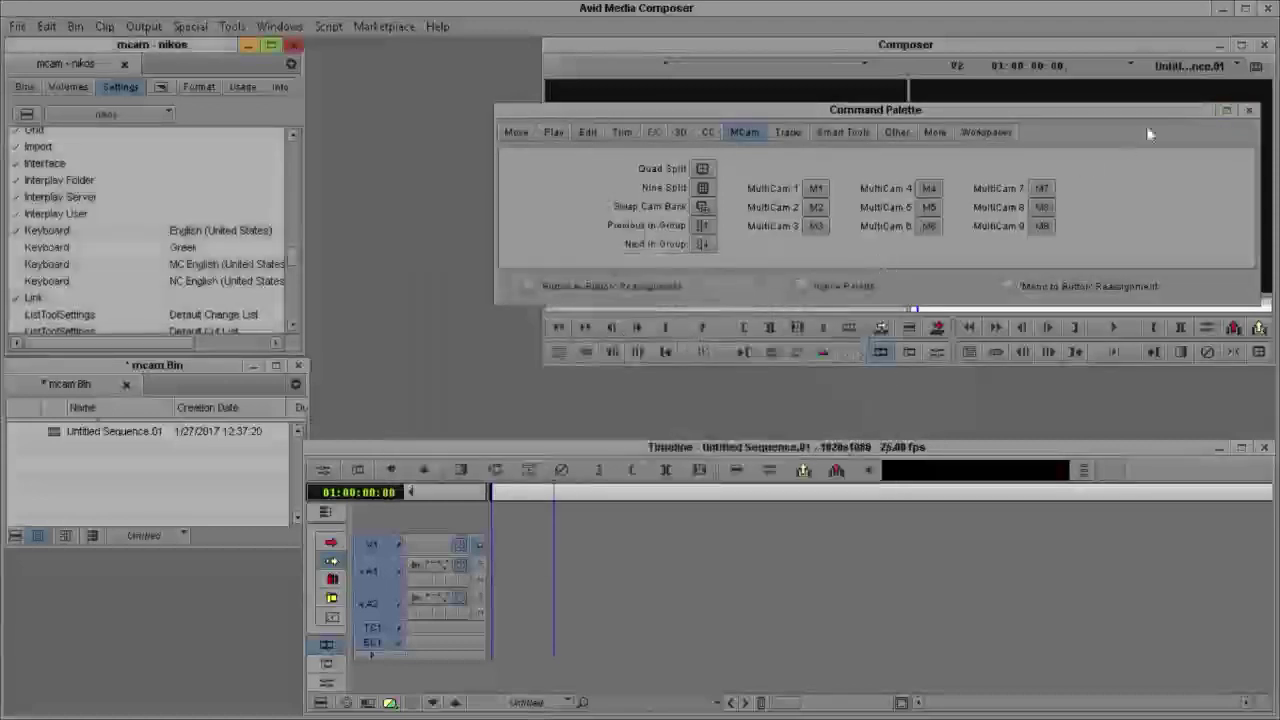
# Close the Command Palette and select both the BOX2 and BOX clips in the mcam Bin
pyautogui.click(1248, 111)
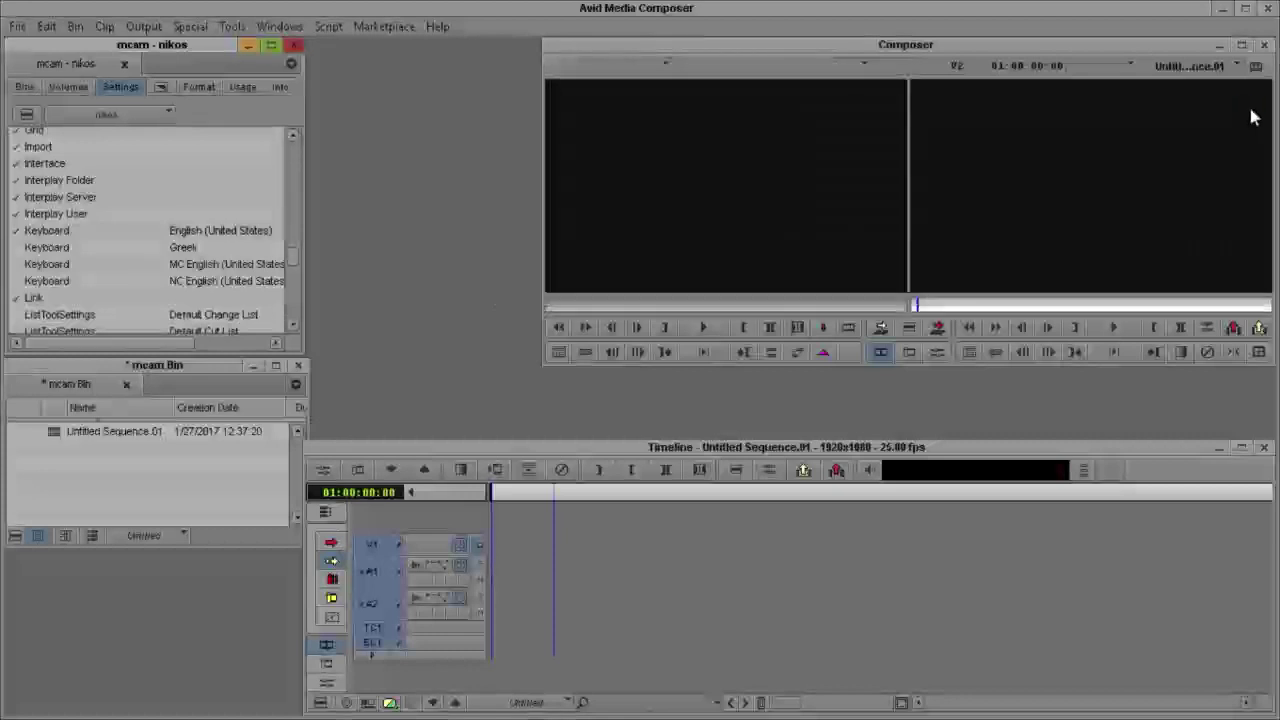
pyautogui.click(141, 474)
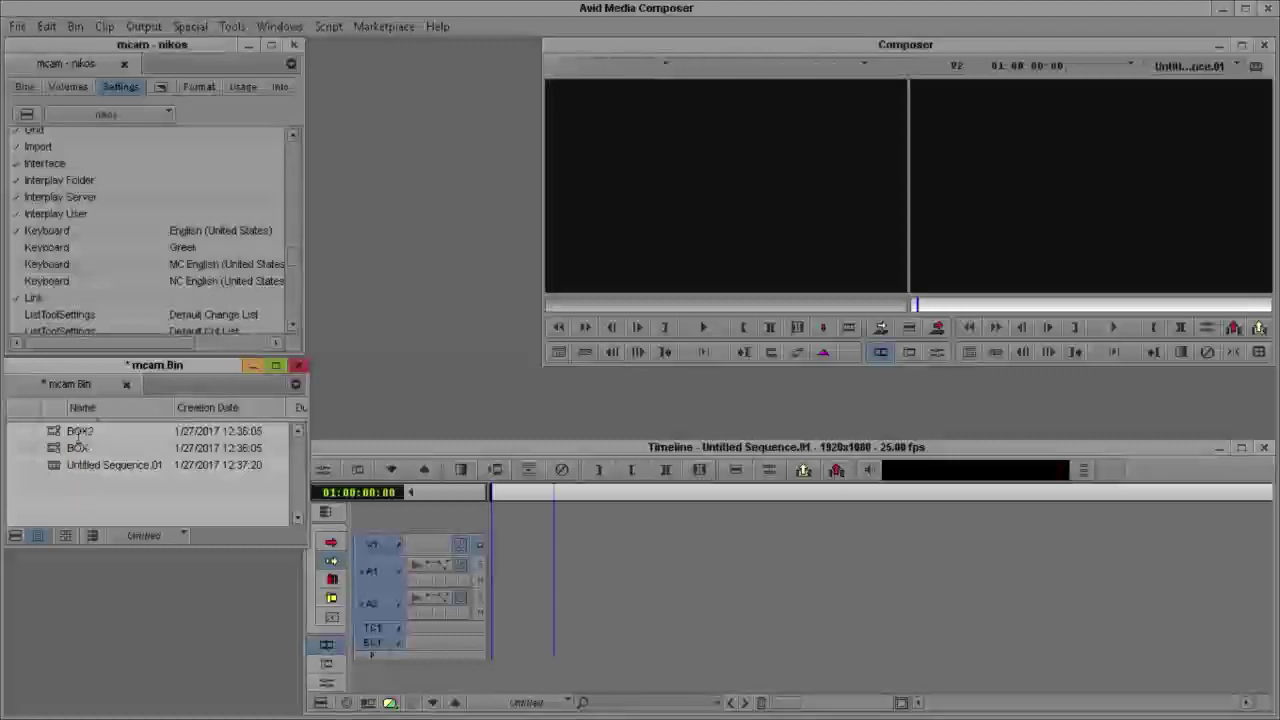
pyautogui.click(68, 441)
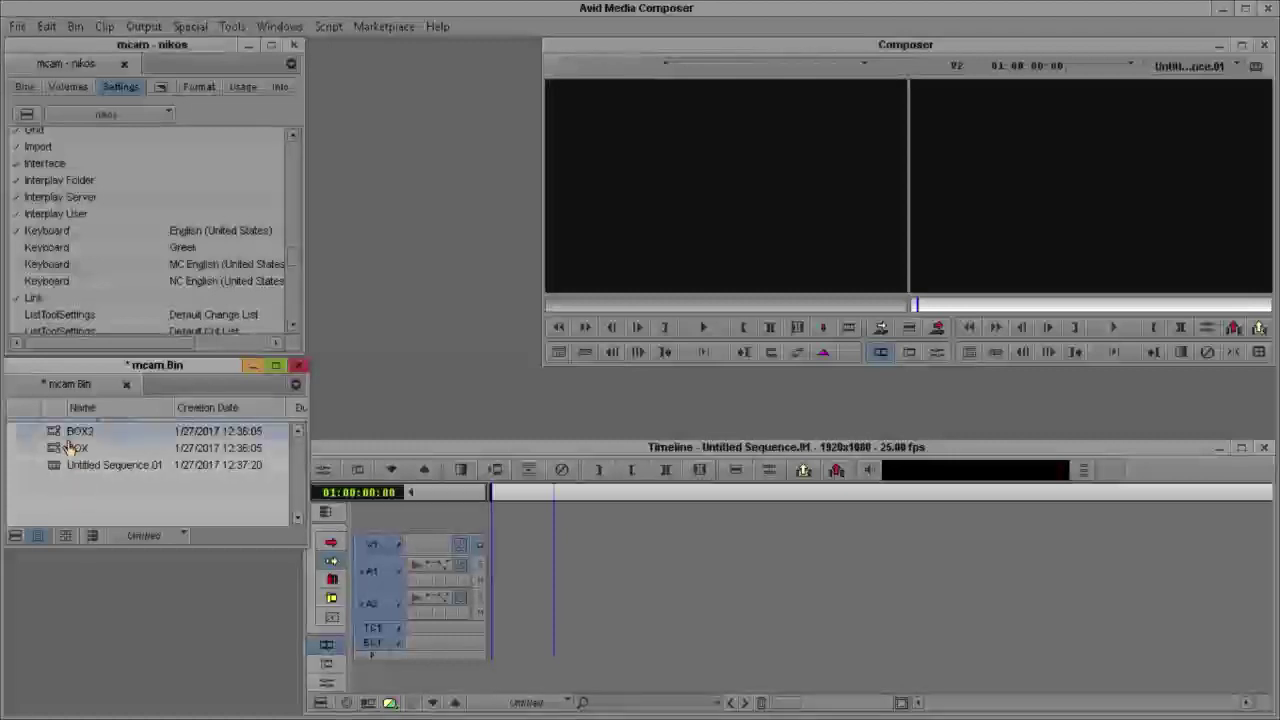
pyautogui.keyDown('shift'); pyautogui.click(70, 448); pyautogui.keyUp('shift')
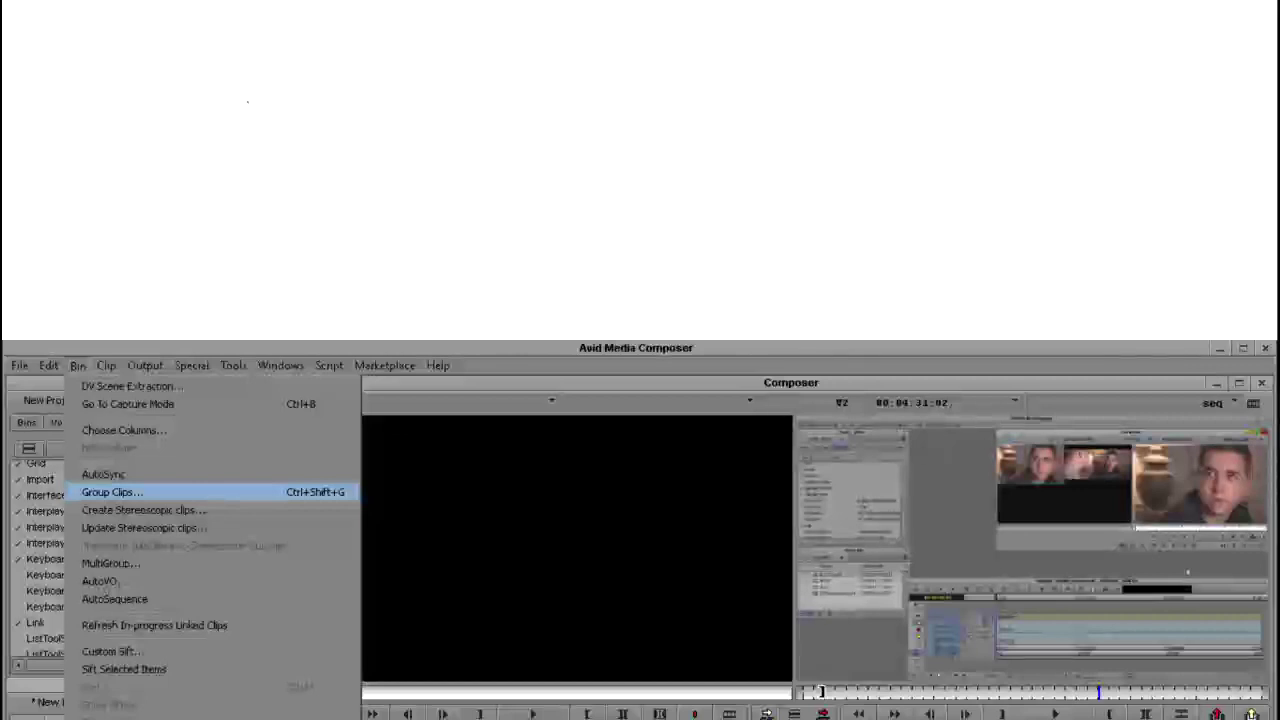
# Group the BOX and BOX2 clips into BOX2.Grp.01 and select the new group clip
pyautogui.click(112, 492)
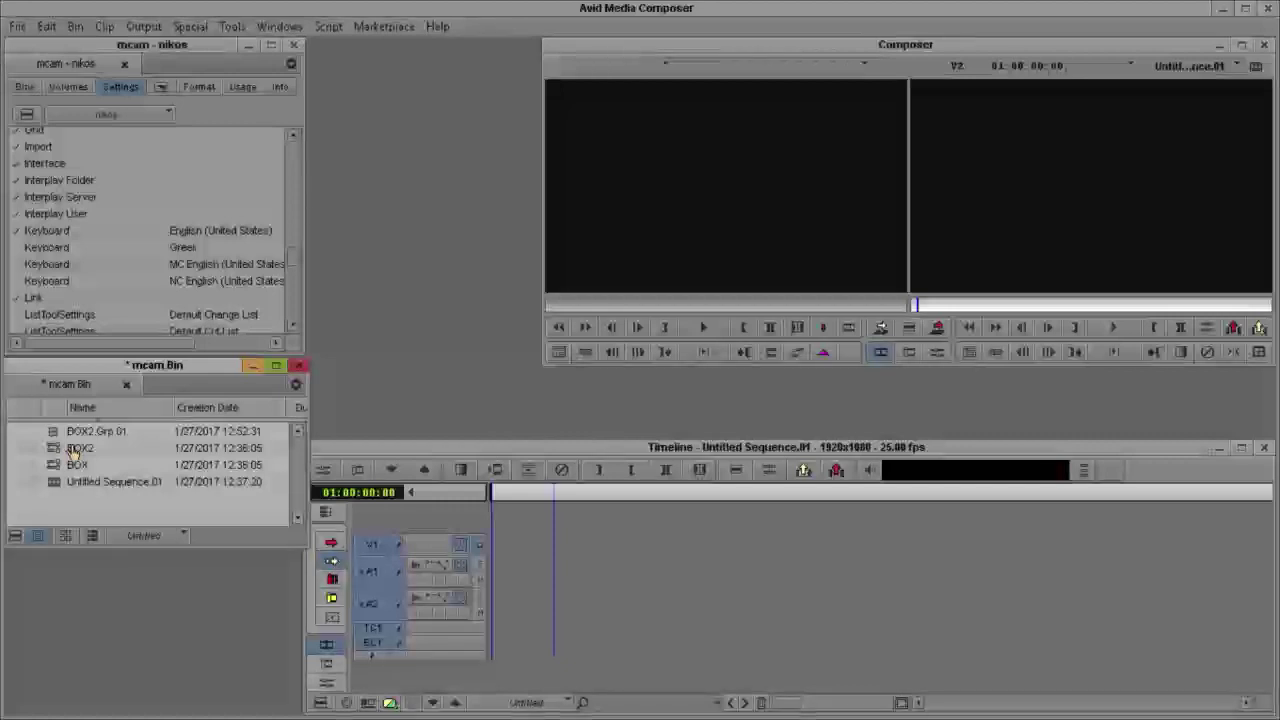
pyautogui.click(70, 445)
# Edit BOX2.Grp.01 onto V1, A1 and A2, park at 01:00:00:00, and play it in multicam split view
pyautogui.moveTo(72, 452); pyautogui.dragTo(653, 568)
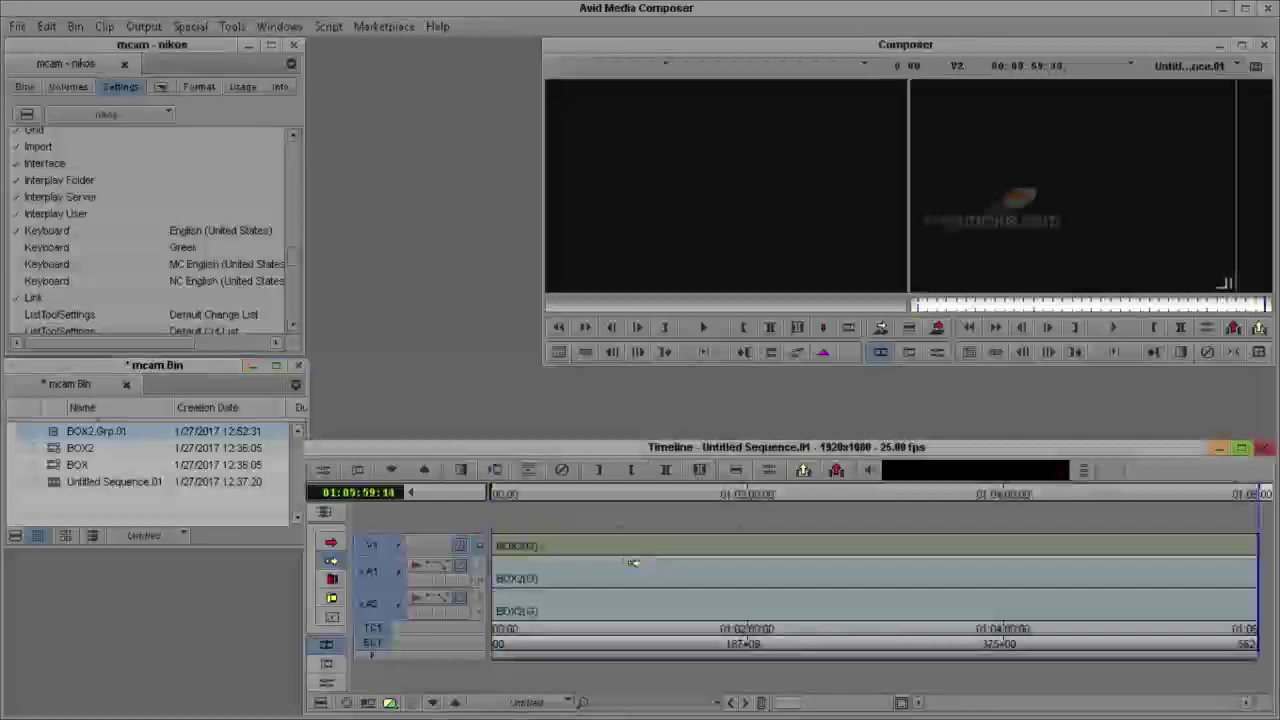
pyautogui.click(514, 494)
pyautogui.moveTo(515, 494); pyautogui.dragTo(469, 507)
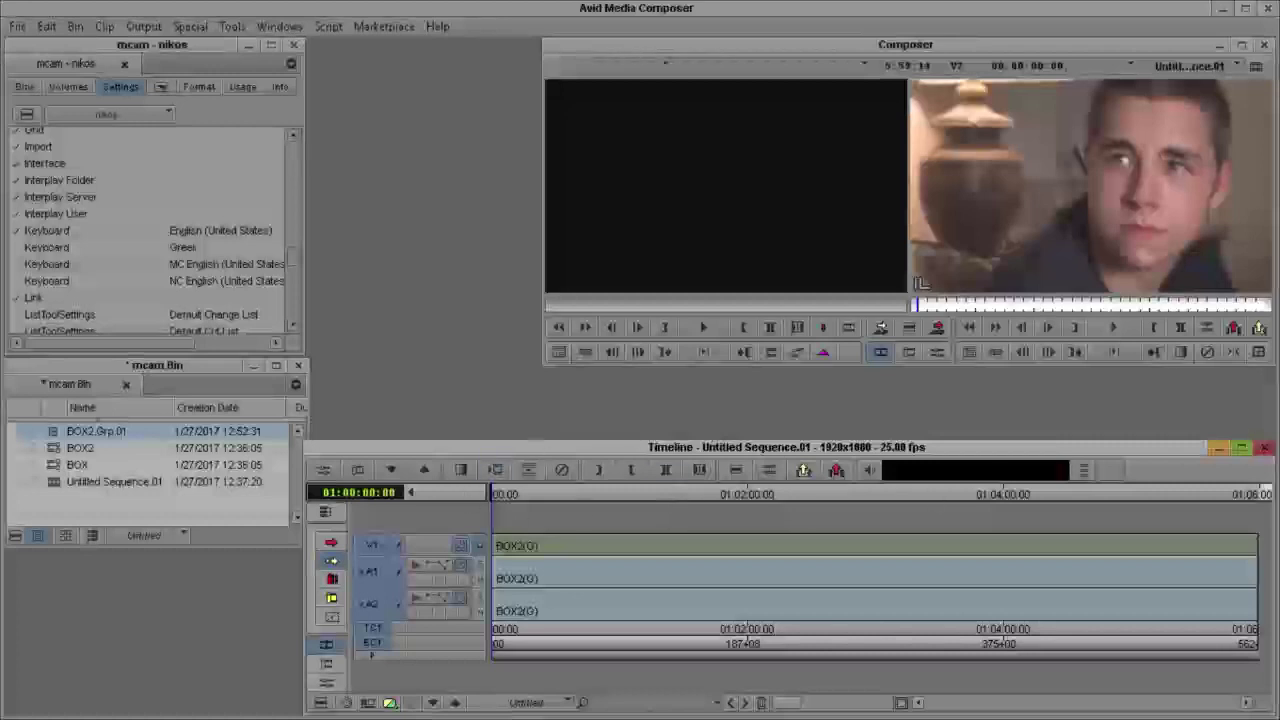
pyautogui.click(1259, 360)
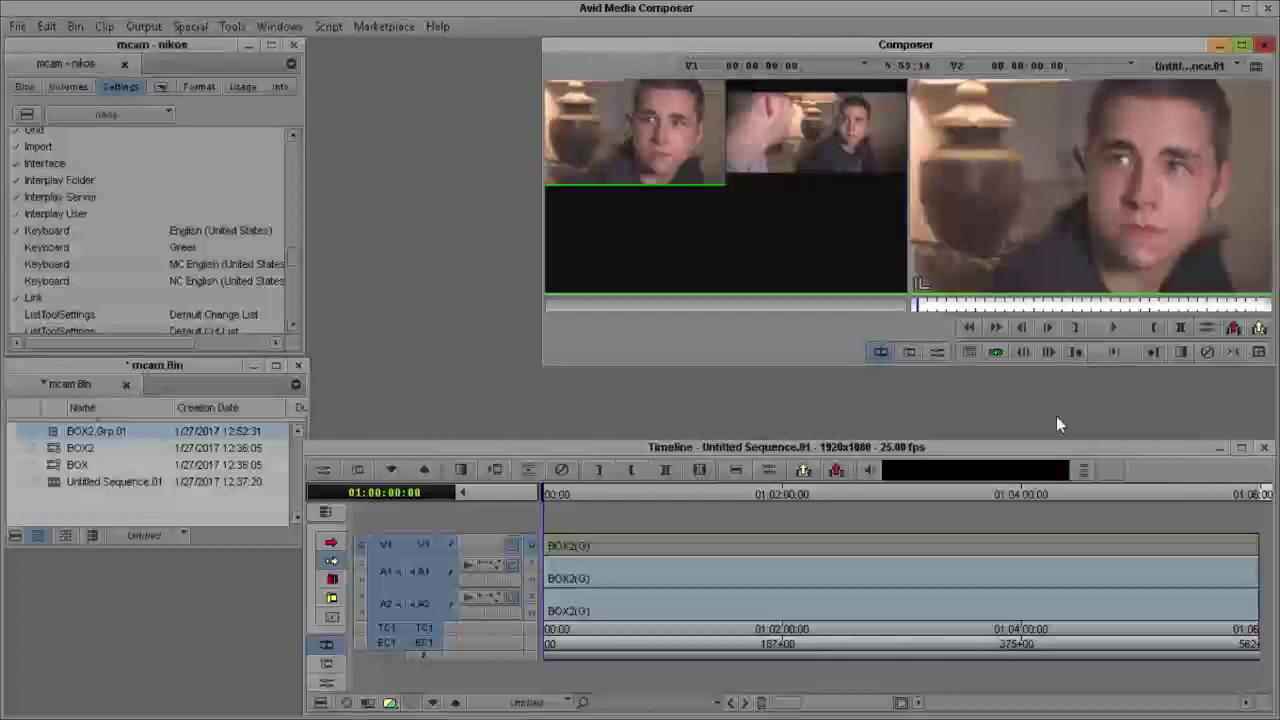
pyautogui.click(1116, 331)
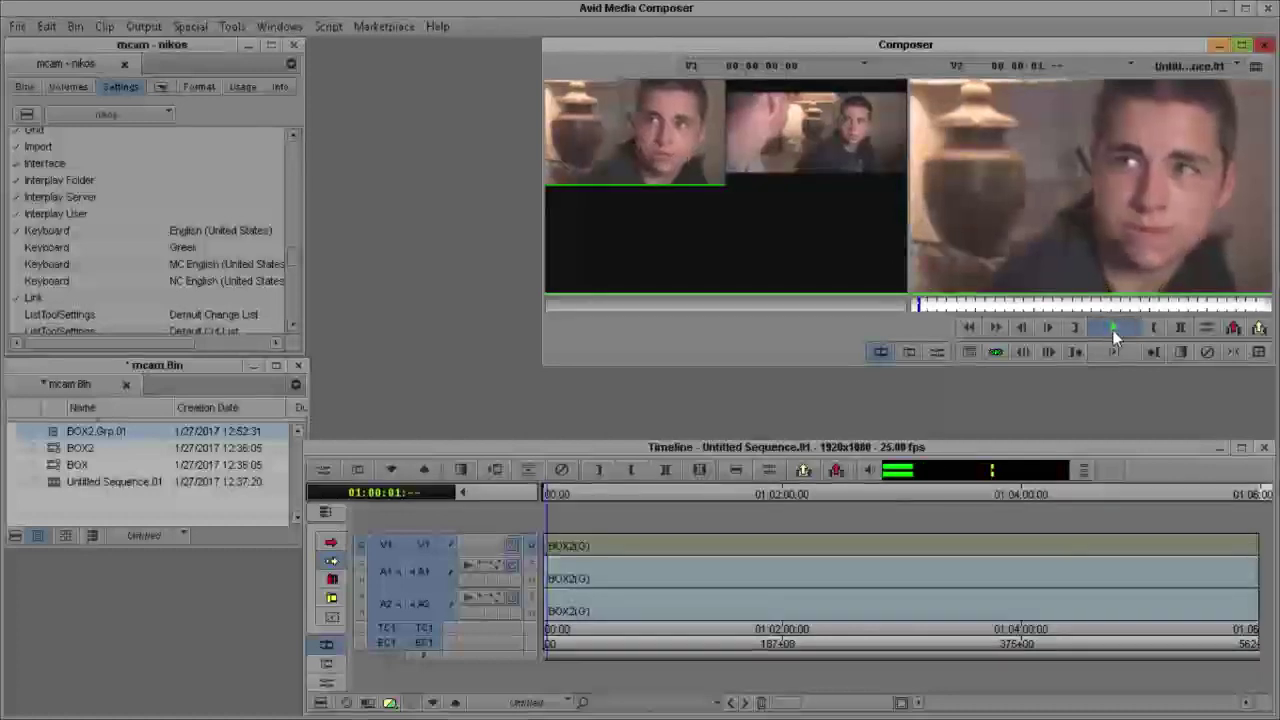
# Cut live between angle 1 close-up (F9) and angle 2 two-shot (F10), then stop playback
pyautogui.click(810, 126)
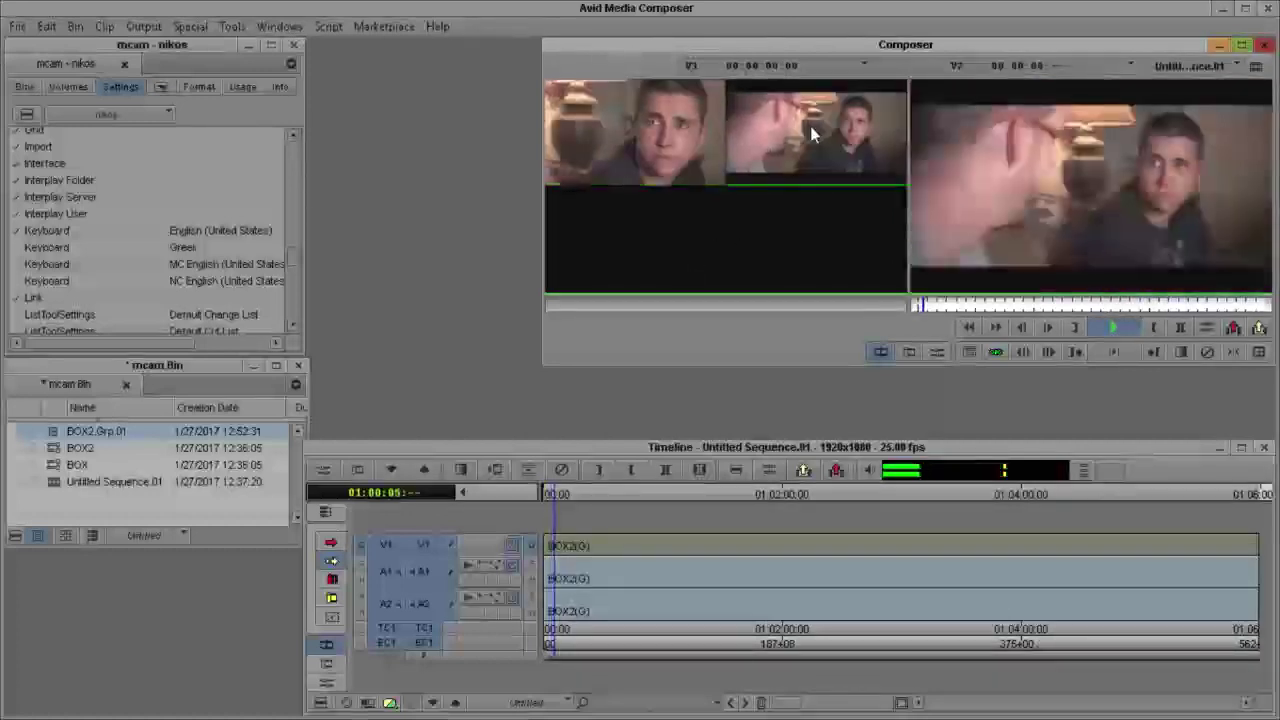
pyautogui.click(660, 132)
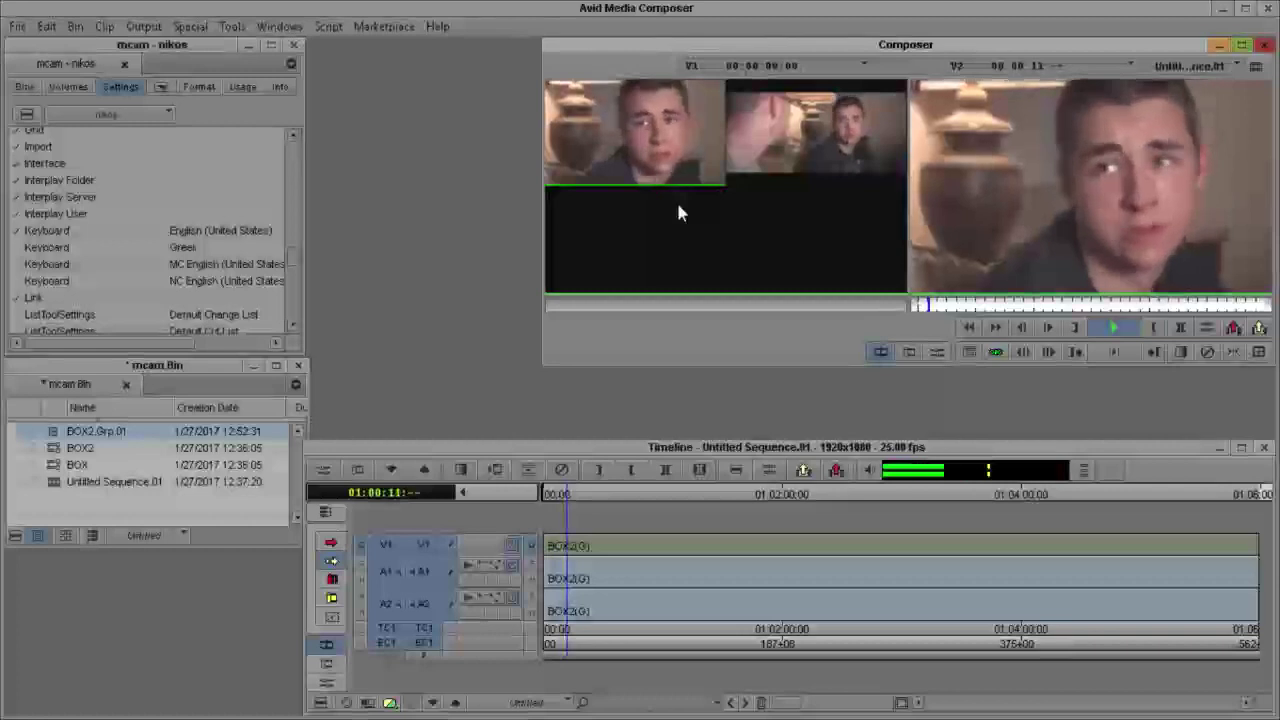
pyautogui.press('F10')
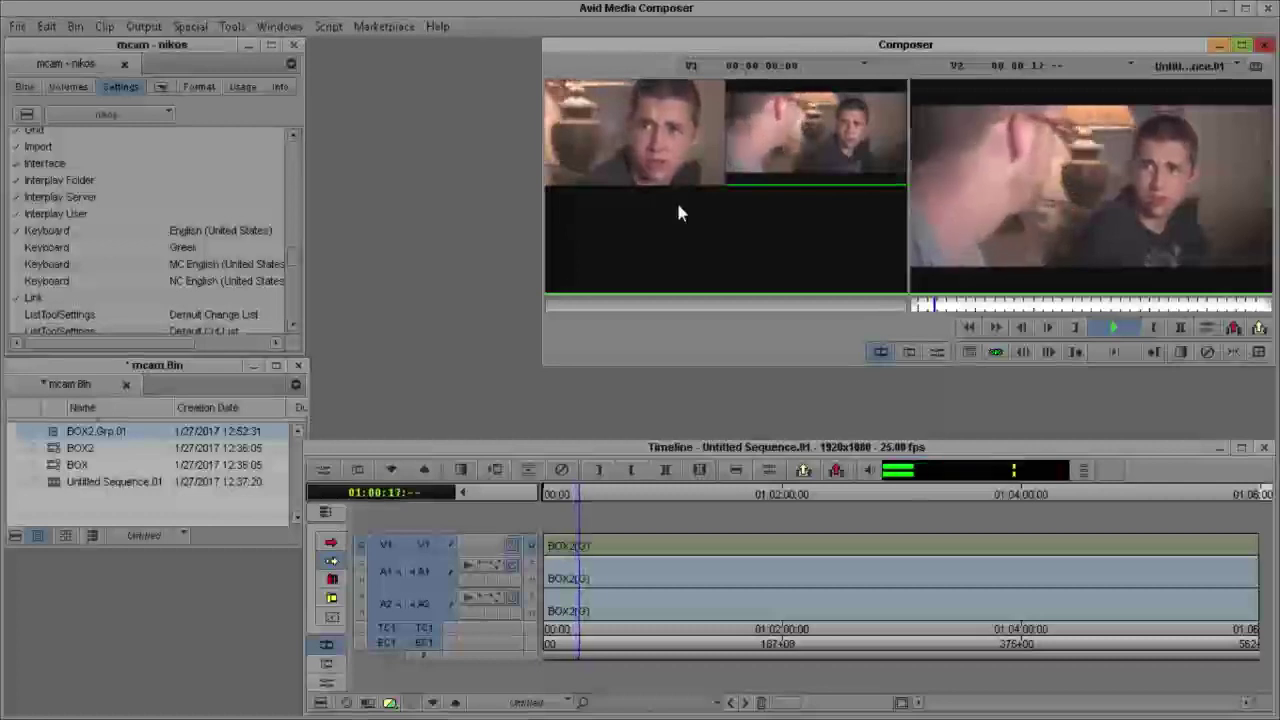
pyautogui.press('F9')
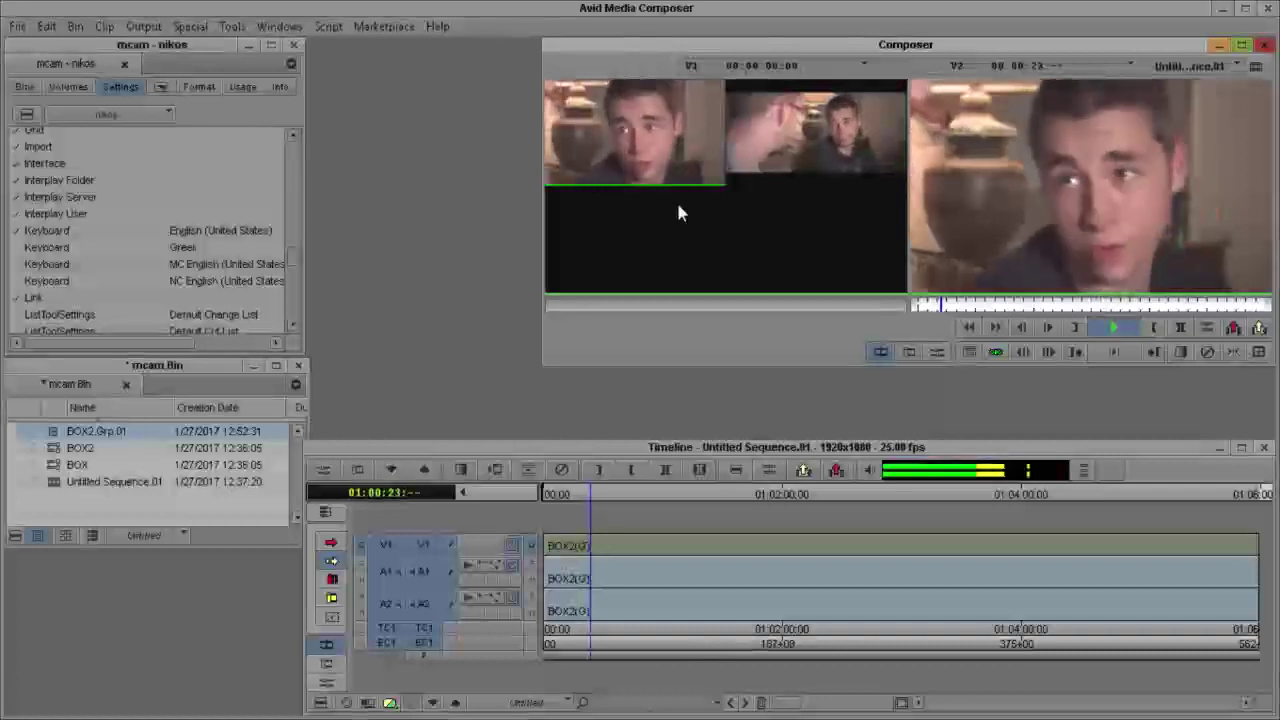
pyautogui.press('F10')
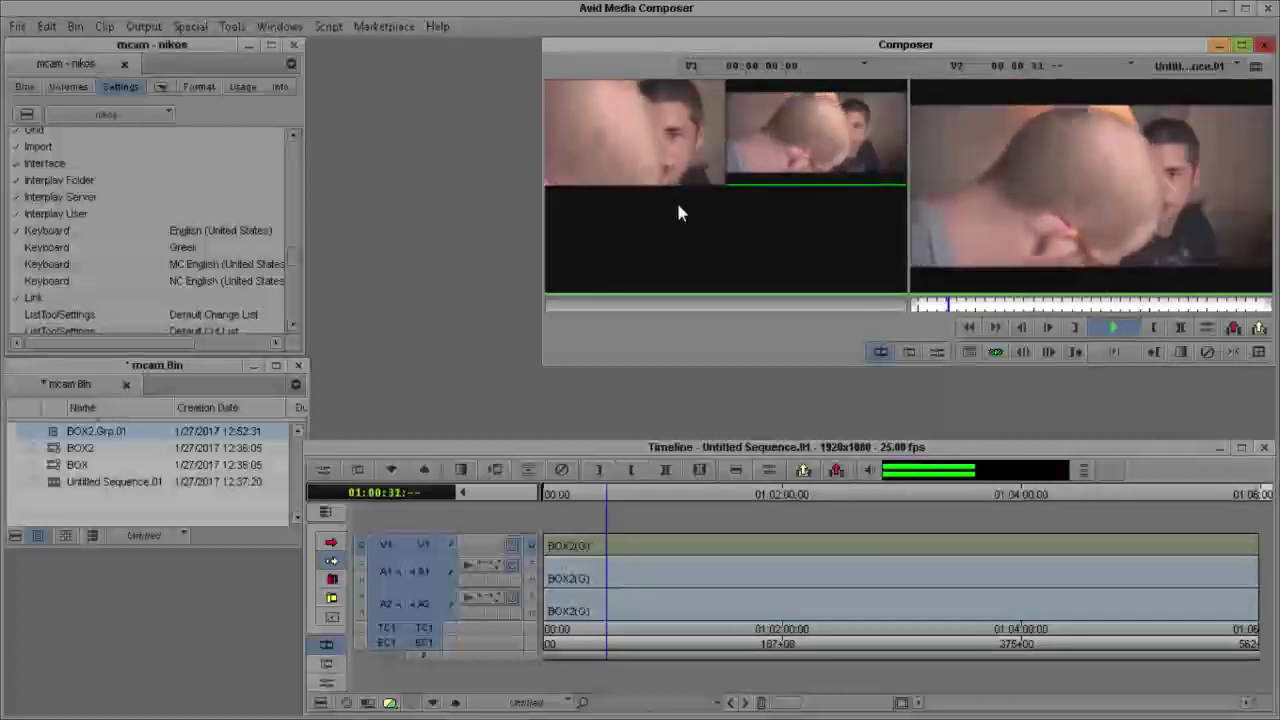
pyautogui.press('F9')
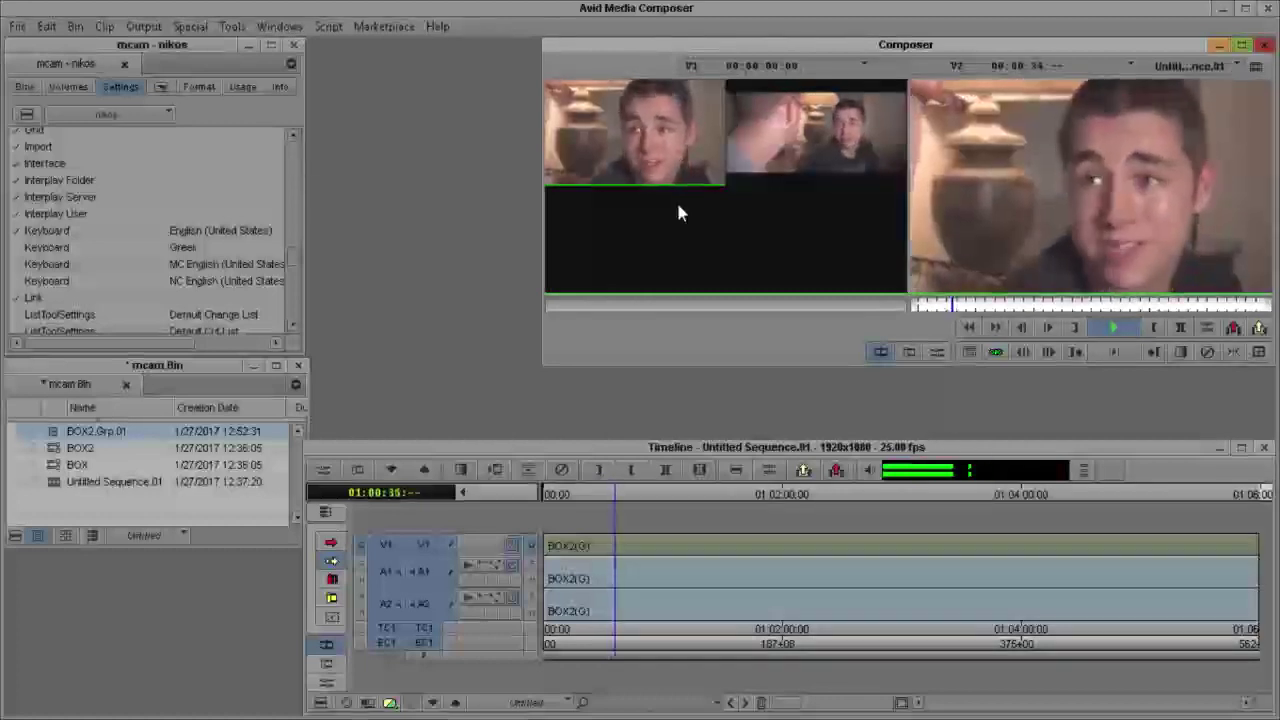
pyautogui.press('F10')
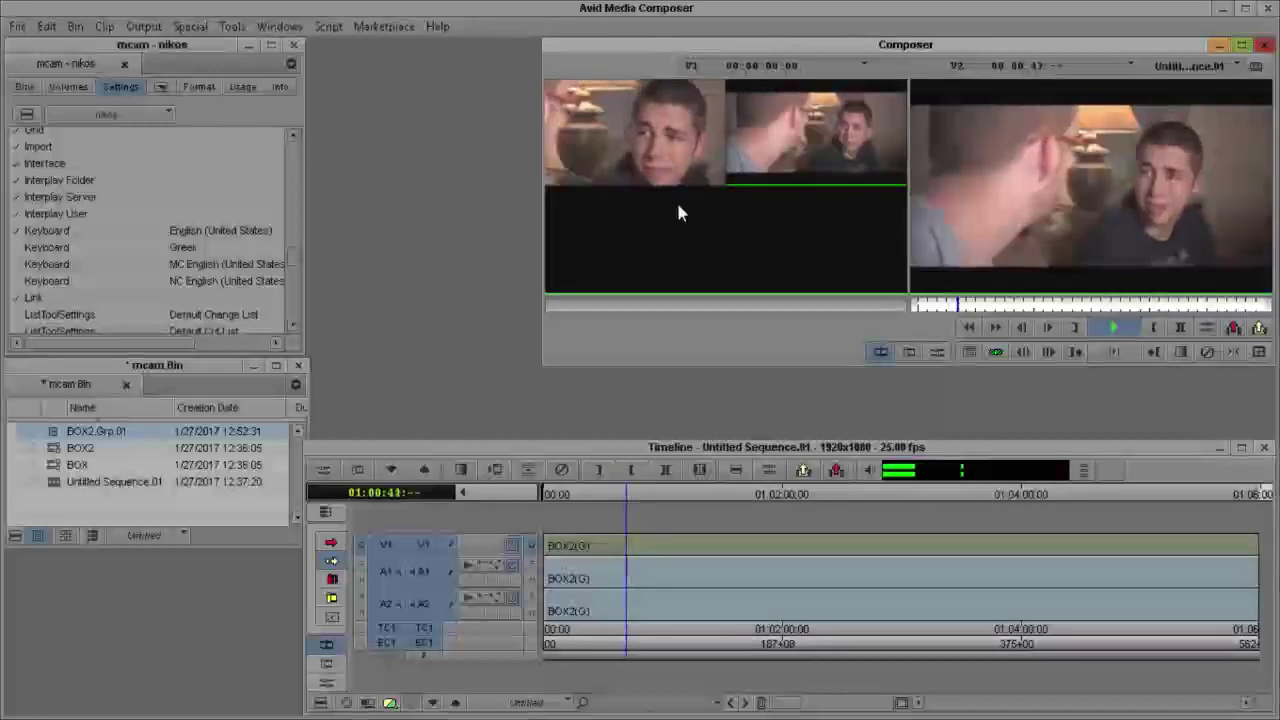
pyautogui.press('F9')
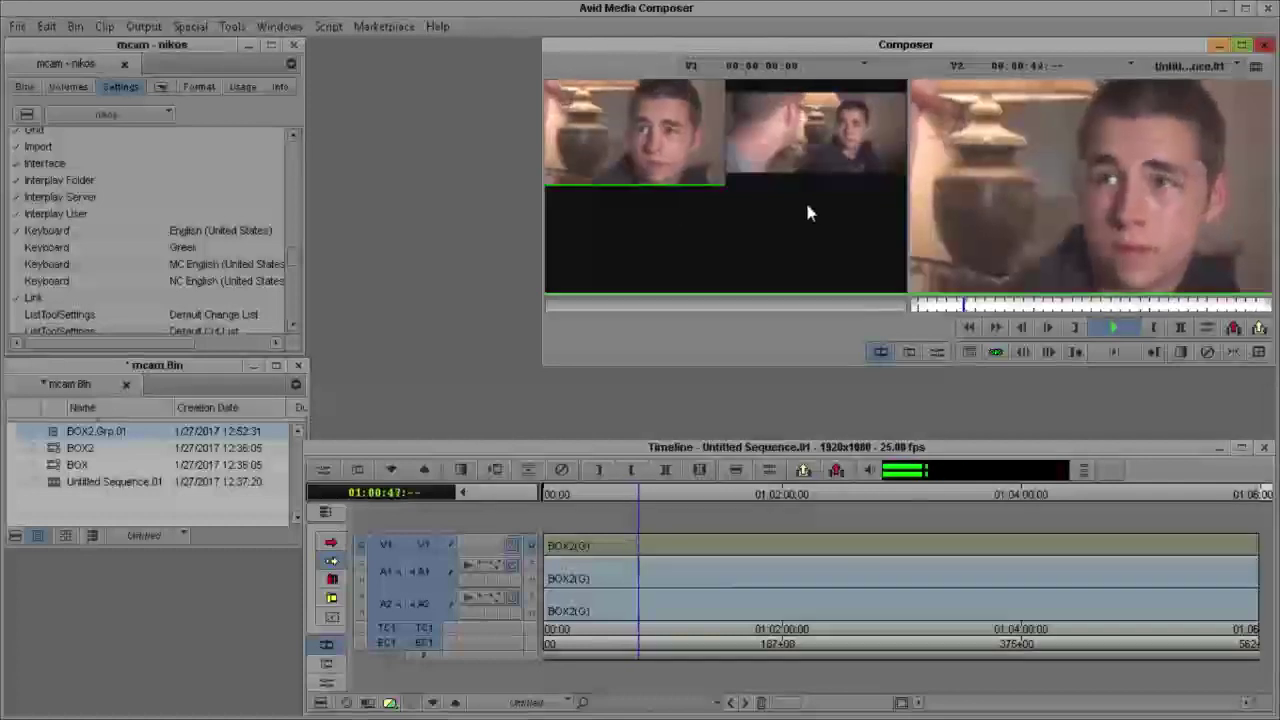
pyautogui.press('space')
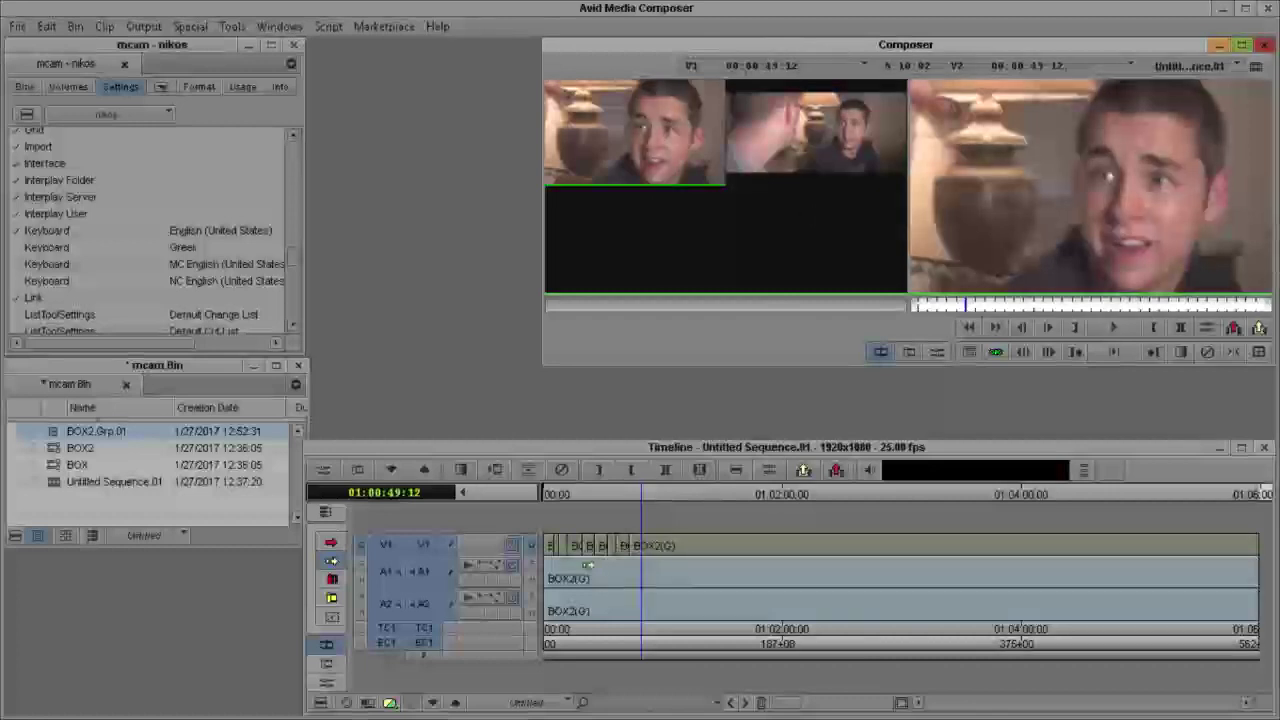
pyautogui.click(610, 493)
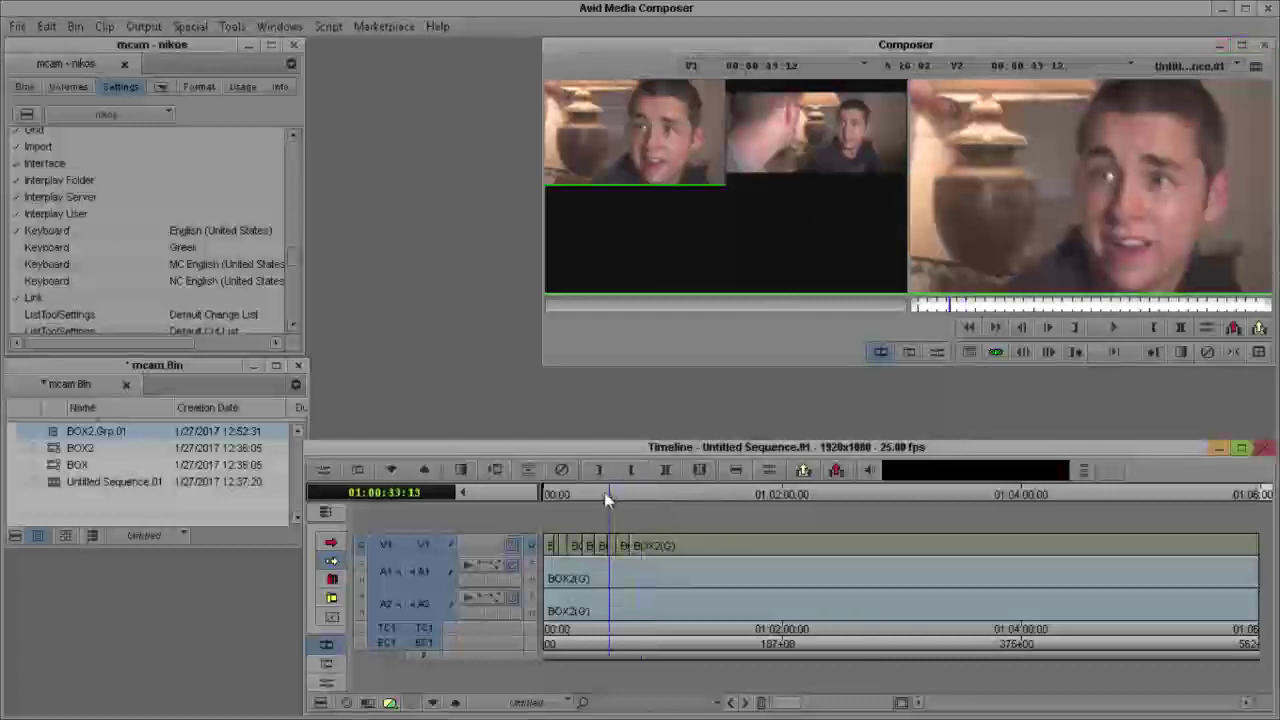
pyautogui.press('a')
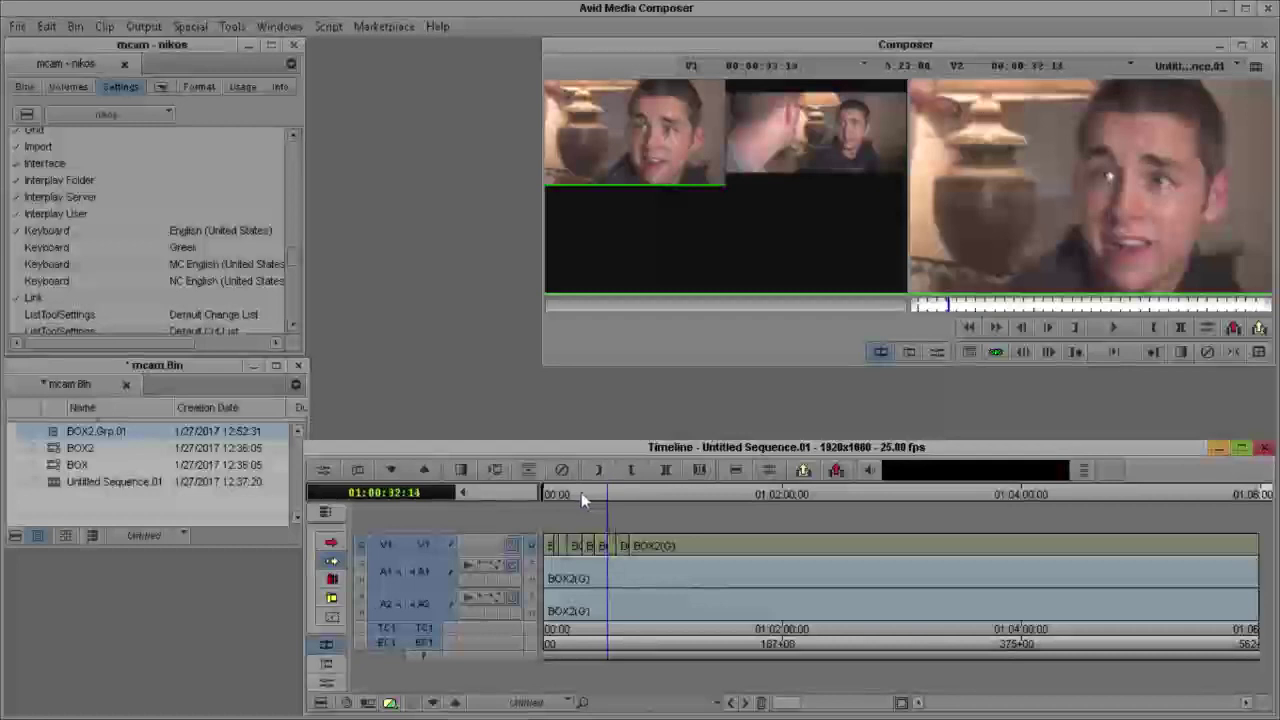
pyautogui.click(581, 492)
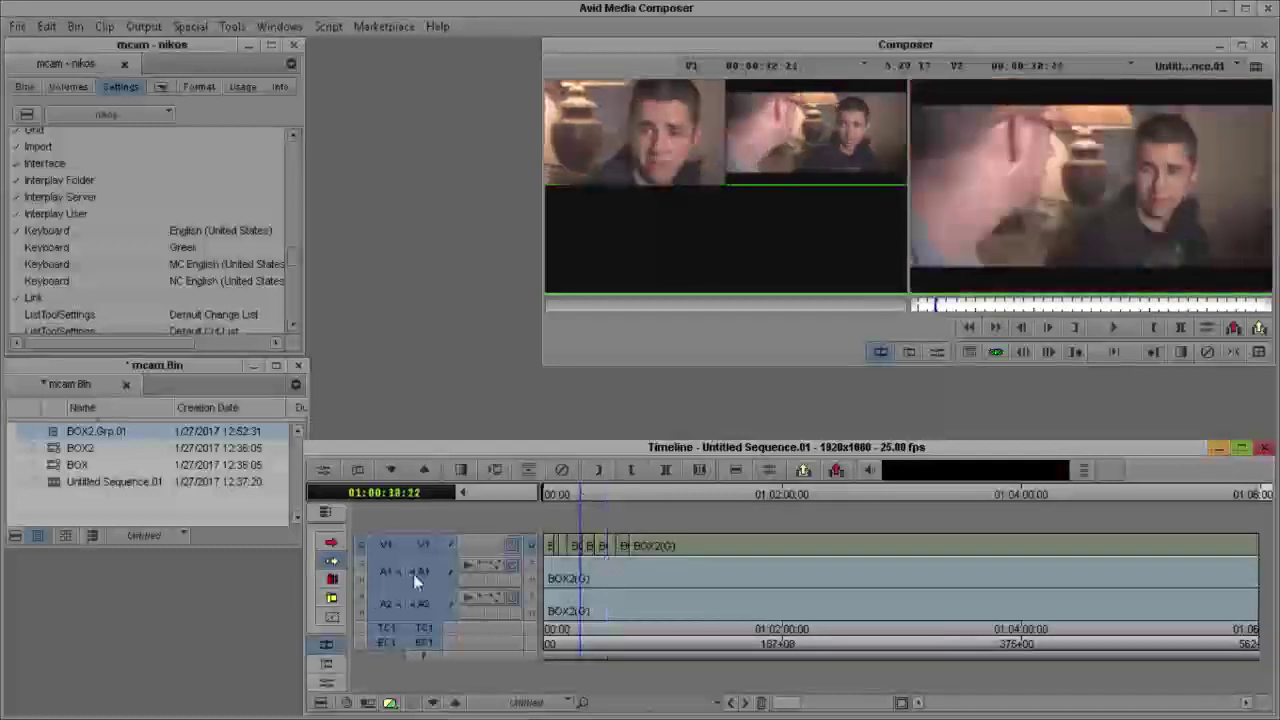
pyautogui.click(330, 542)
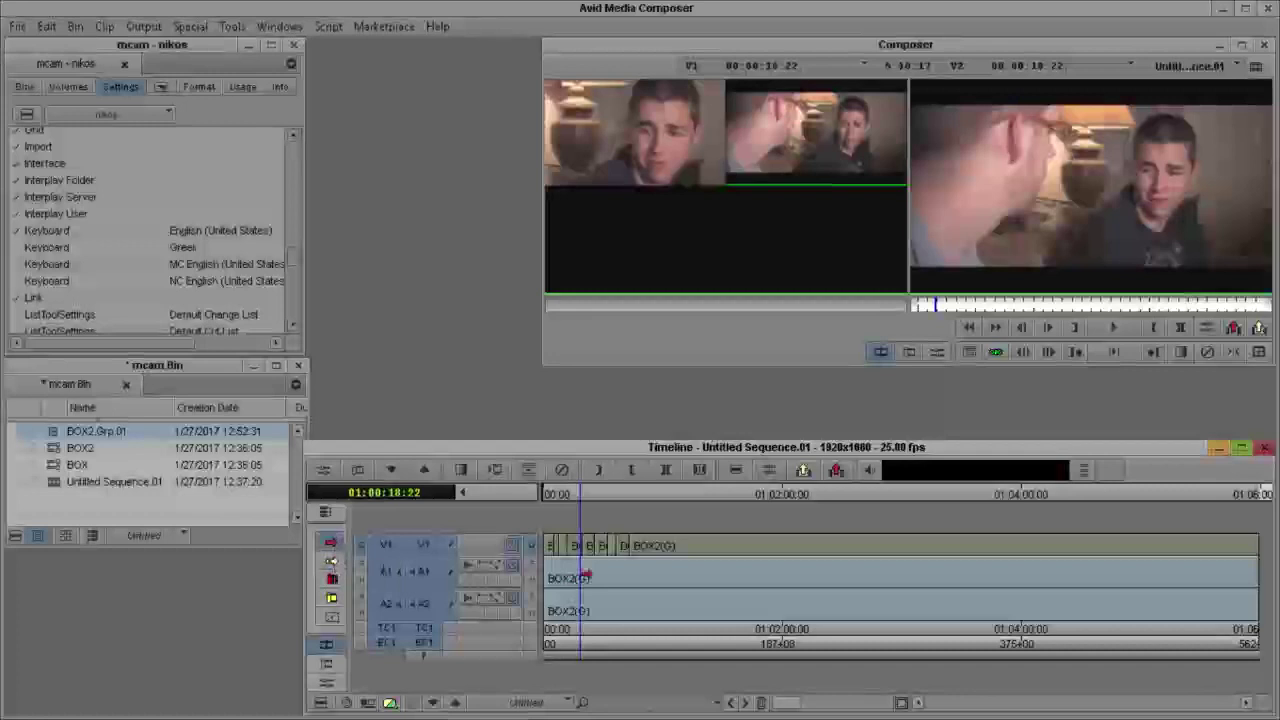
pyautogui.click(603, 550)
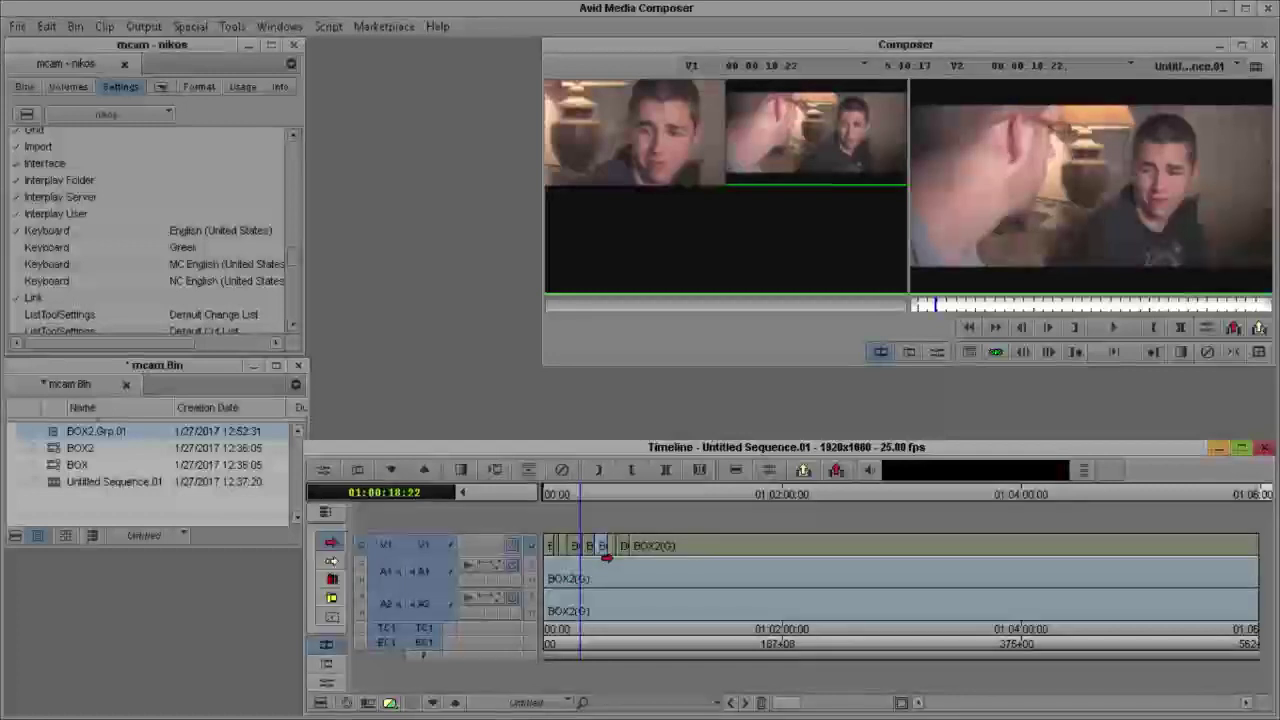
pyautogui.click(657, 495)
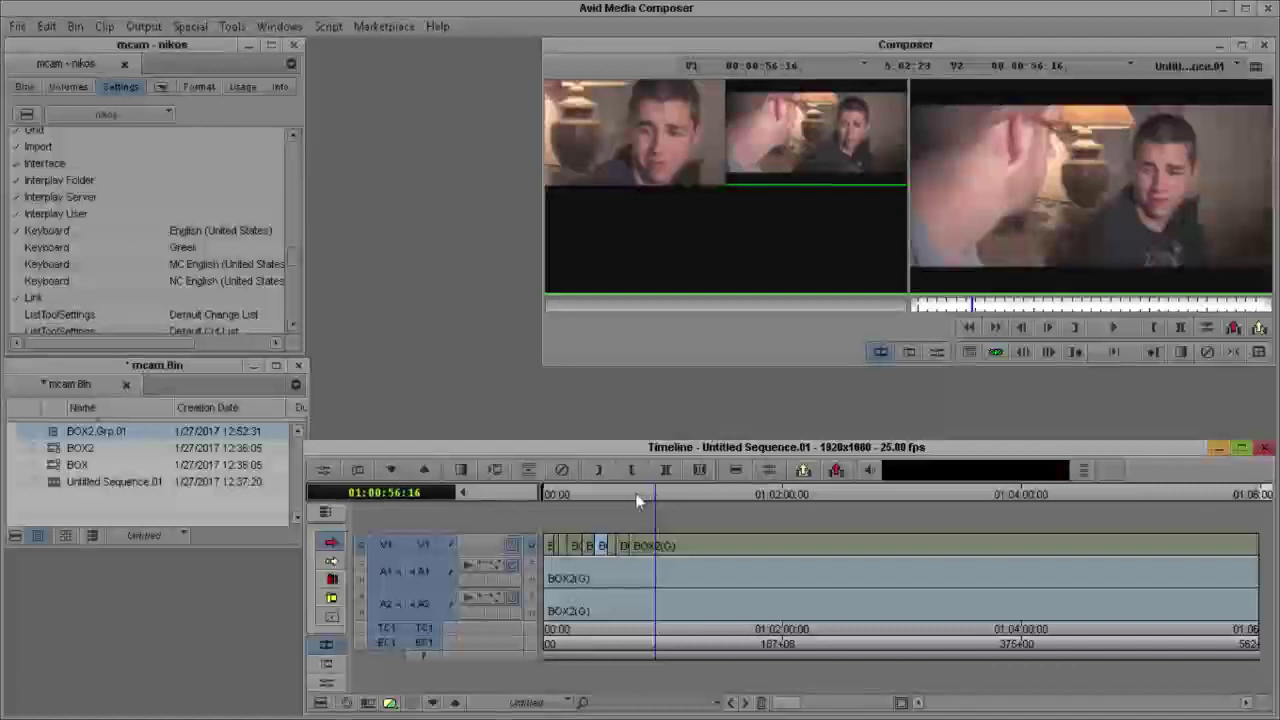
pyautogui.press('Left')
pyautogui.press('Left')
pyautogui.press('Left')
pyautogui.press('Left')
pyautogui.press('Left')
pyautogui.press('Left')
pyautogui.press('Left')
pyautogui.press('Left')
pyautogui.press('Left')
pyautogui.press('Left')
pyautogui.press('Left')
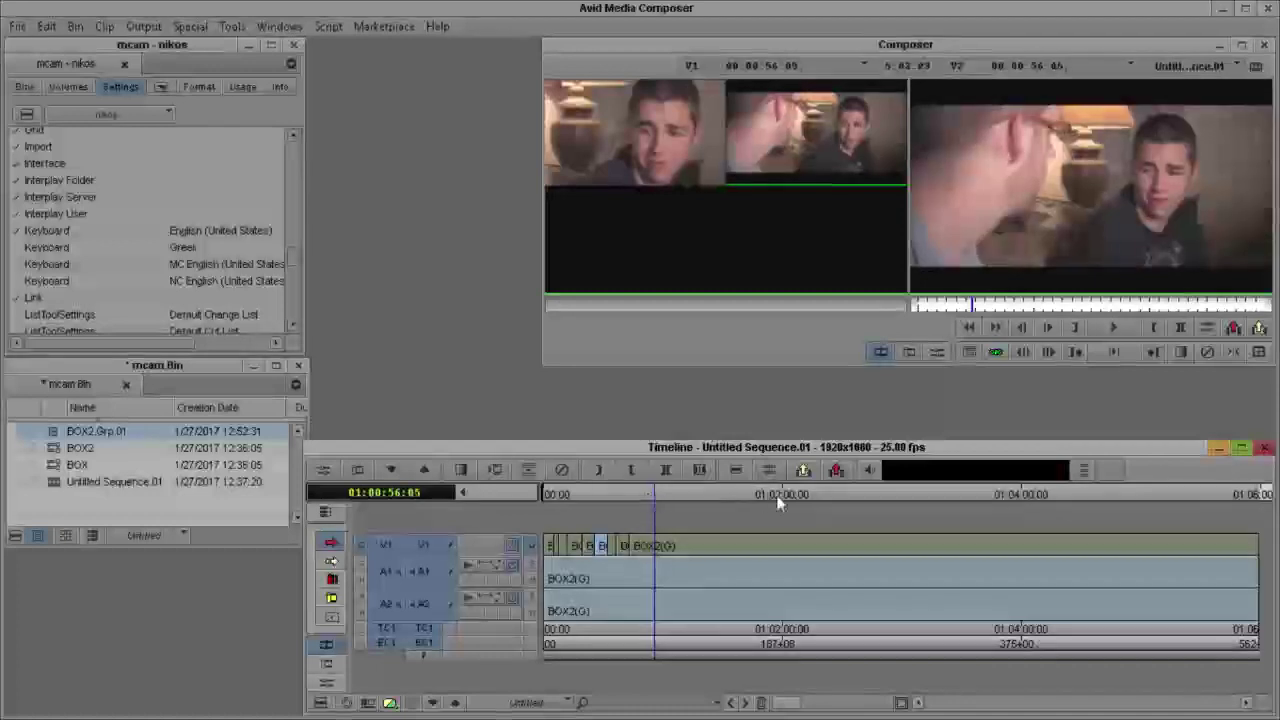
pyautogui.click(1115, 327)
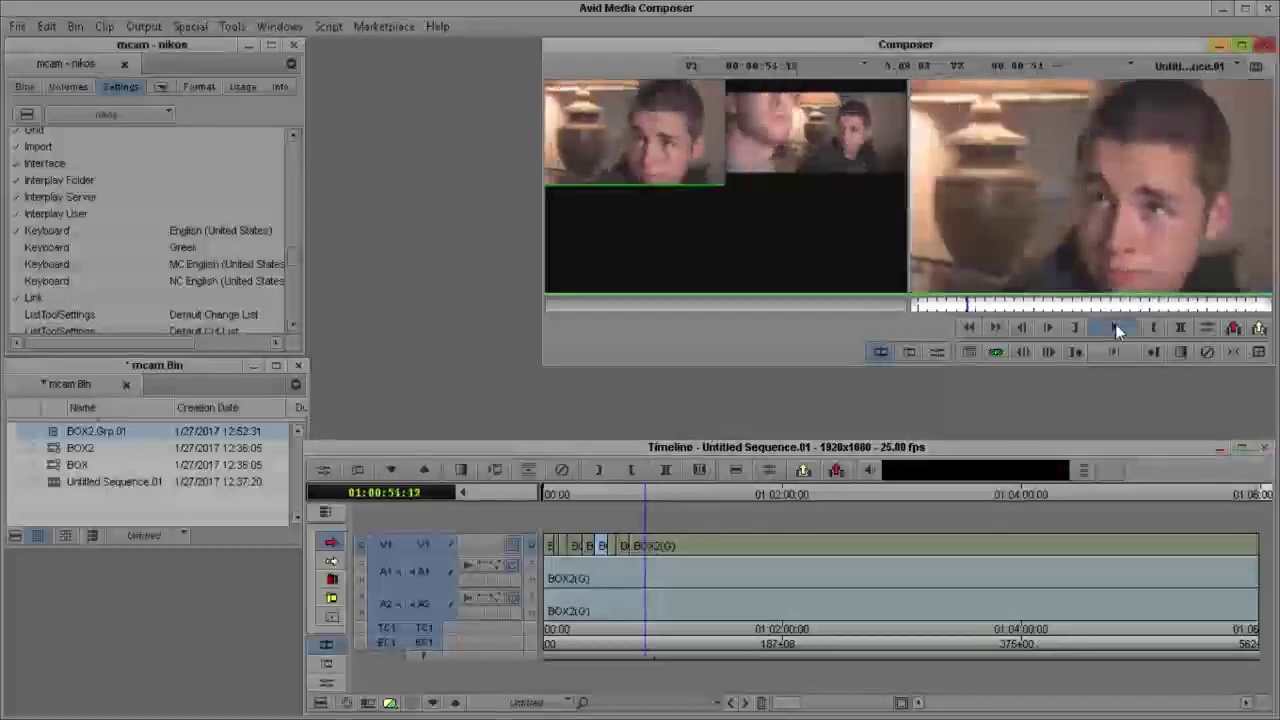
pyautogui.click(1117, 330)
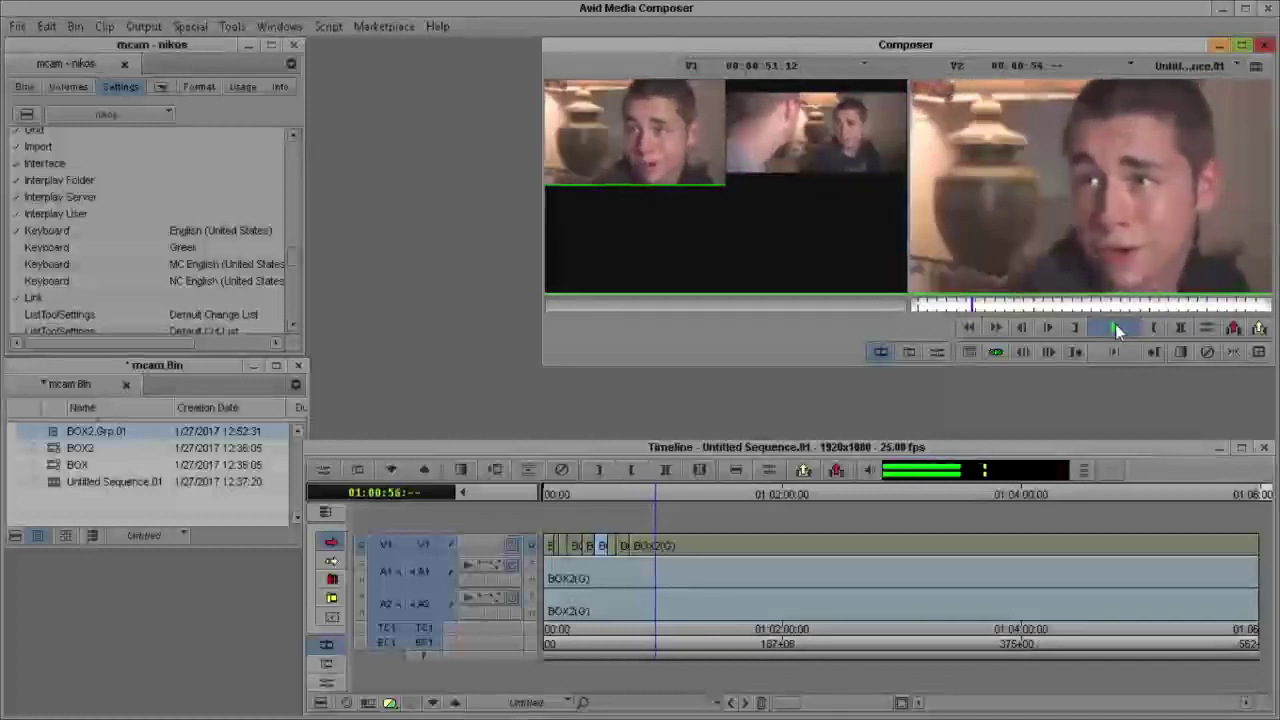
pyautogui.click(650, 497)
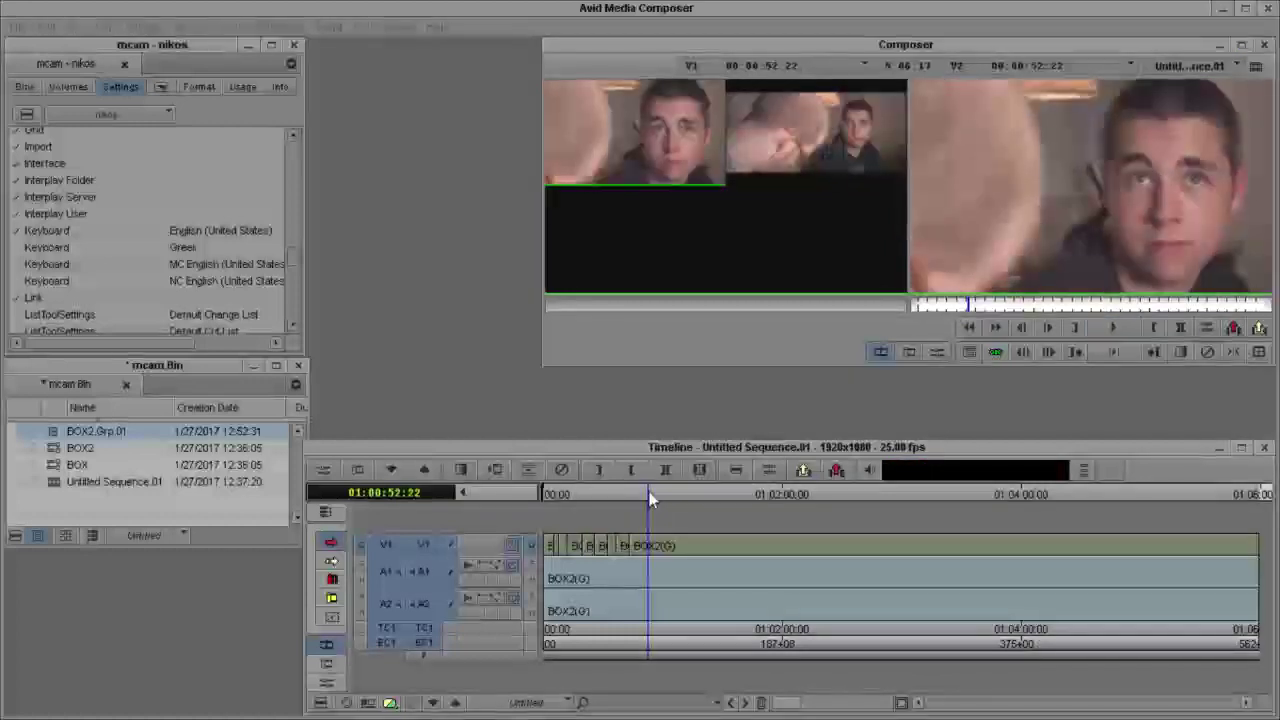